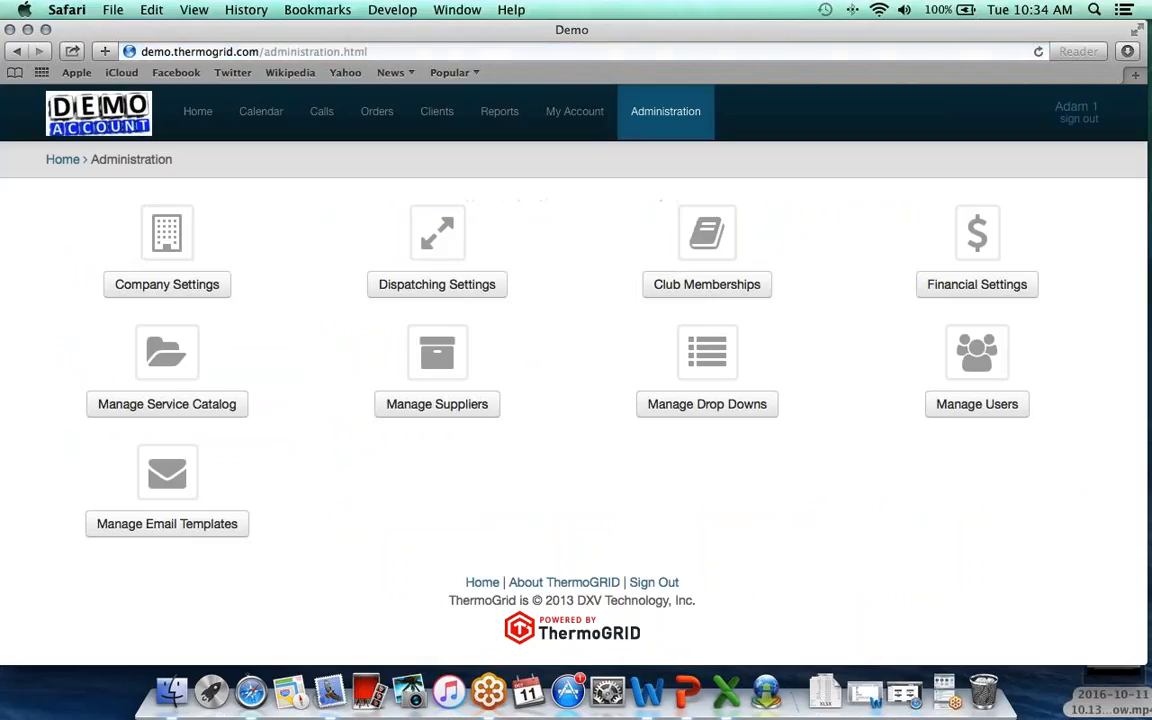
# Open Manage Users from Administration and scroll through the existing user list and back up.
pyautogui.click(973, 404)
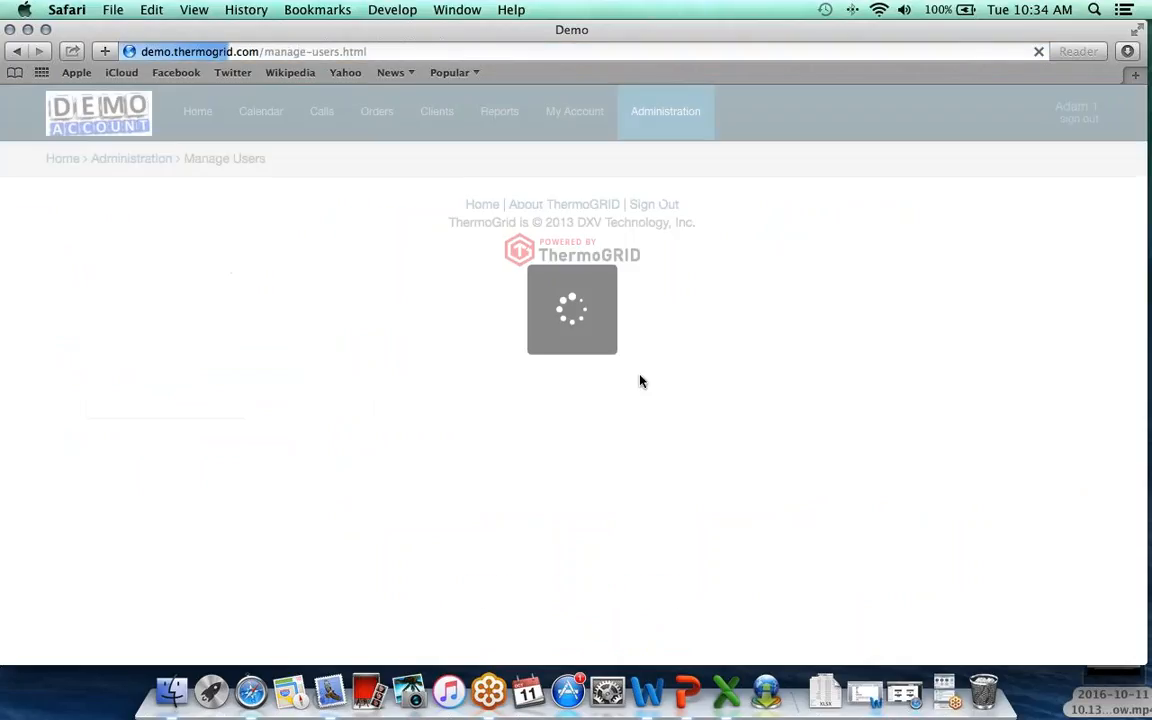
pyautogui.scroll(-2, 546, 305)
pyautogui.scroll(-5, 546, 305)
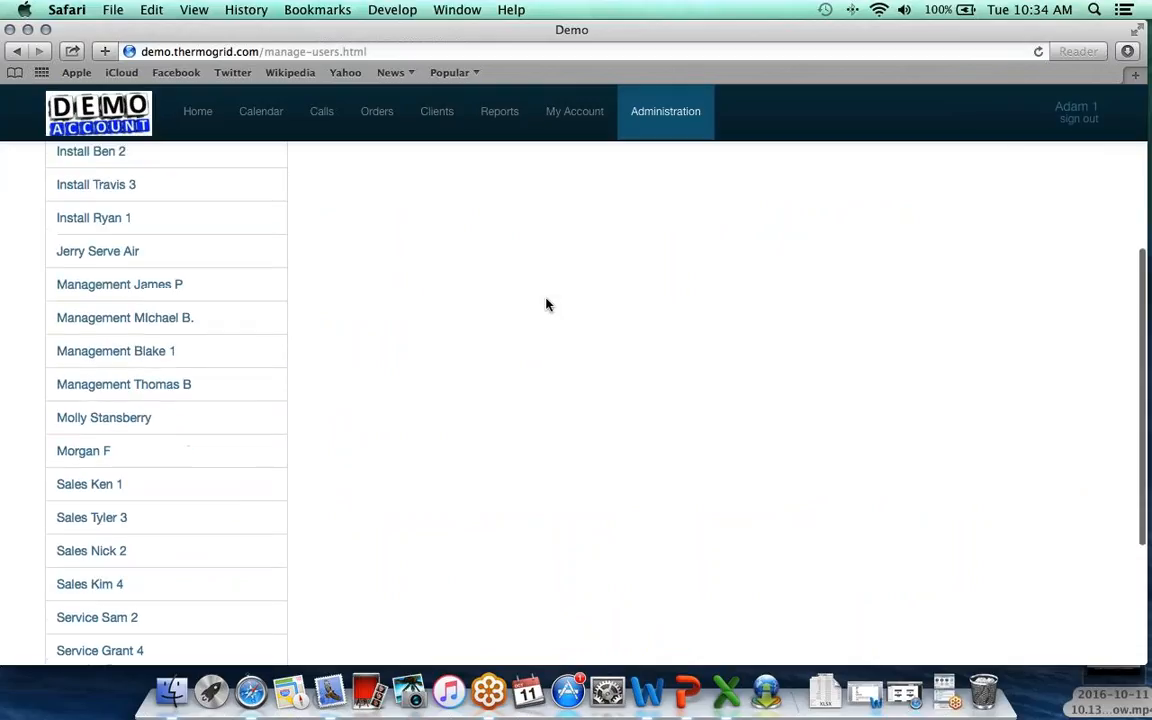
pyautogui.scroll(-3, 101, 275)
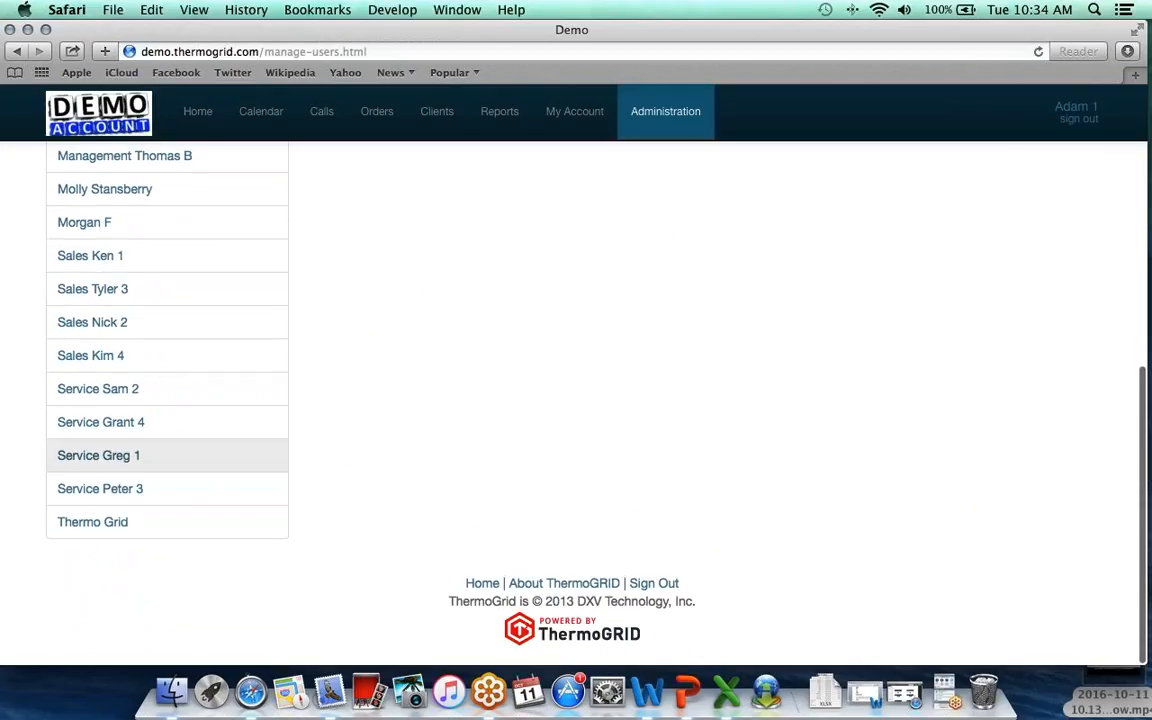
pyautogui.scroll(9, 134, 270)
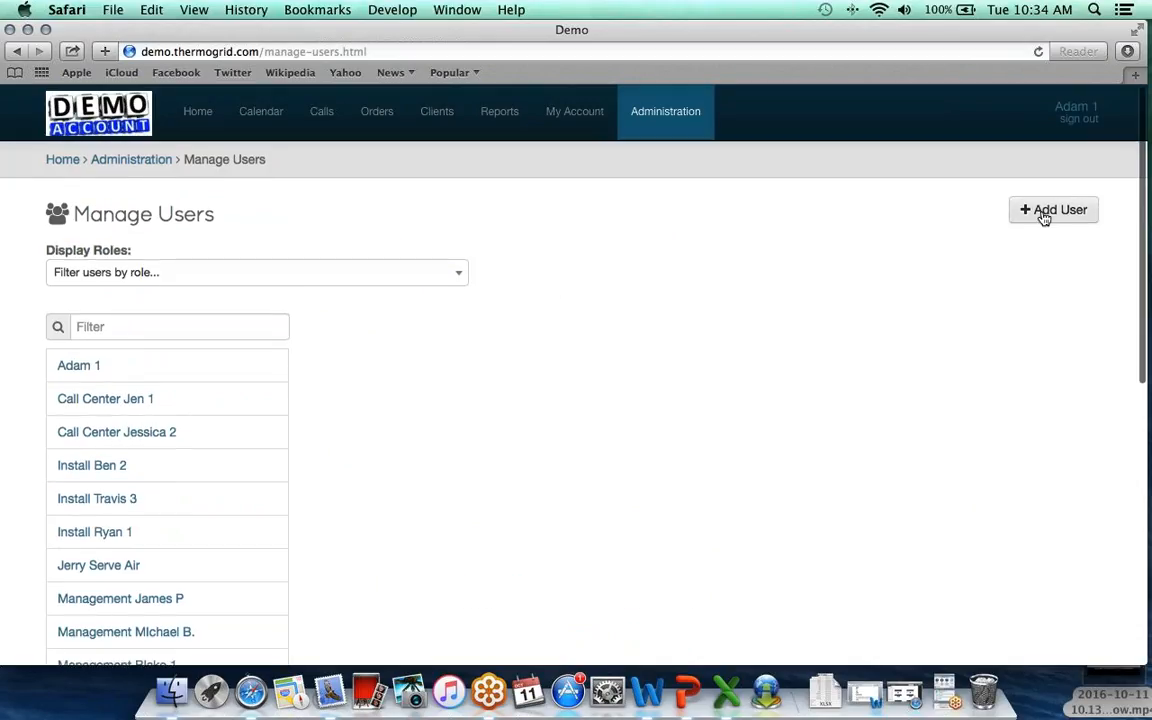
# Start a new user with Add User and enter the user's first and last name.
pyautogui.click(1058, 211)
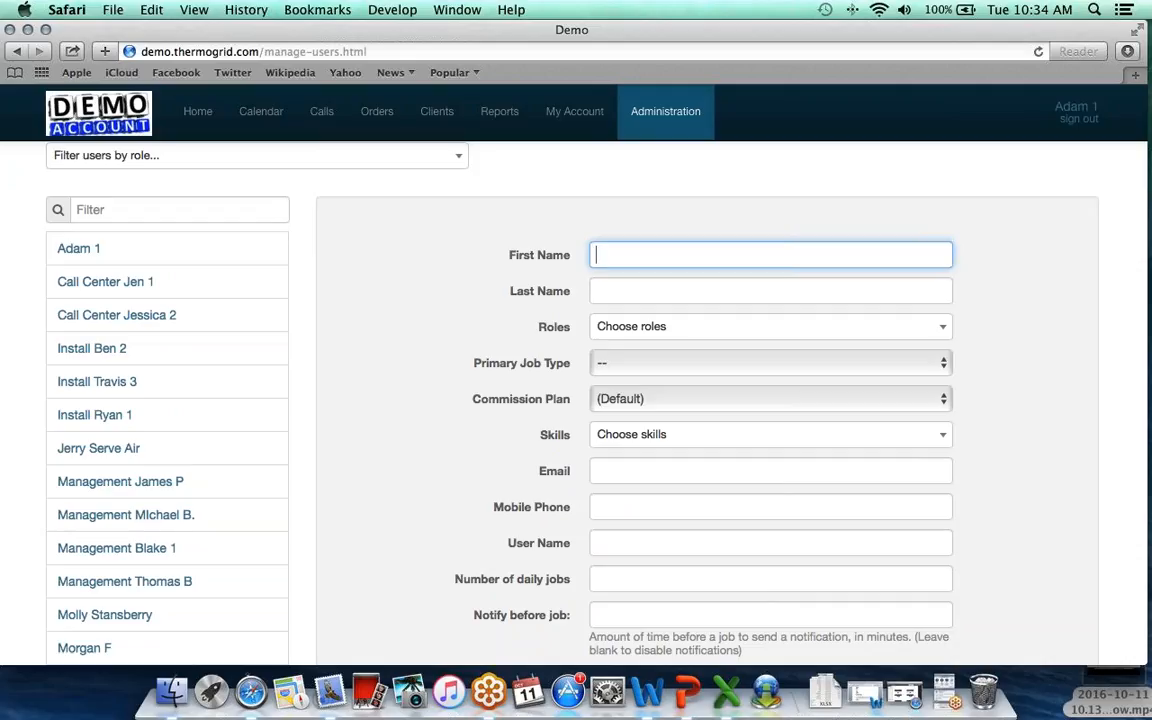
pyautogui.write('Service Joe')
pyautogui.click(612, 288)
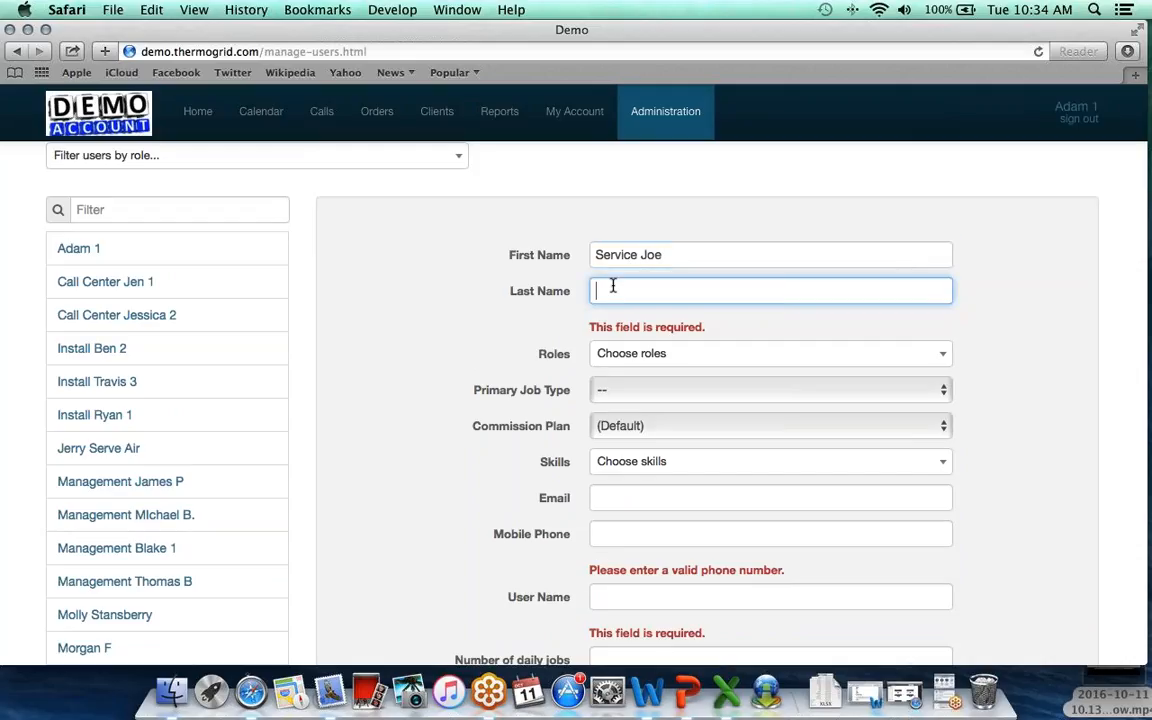
pyautogui.write('V')
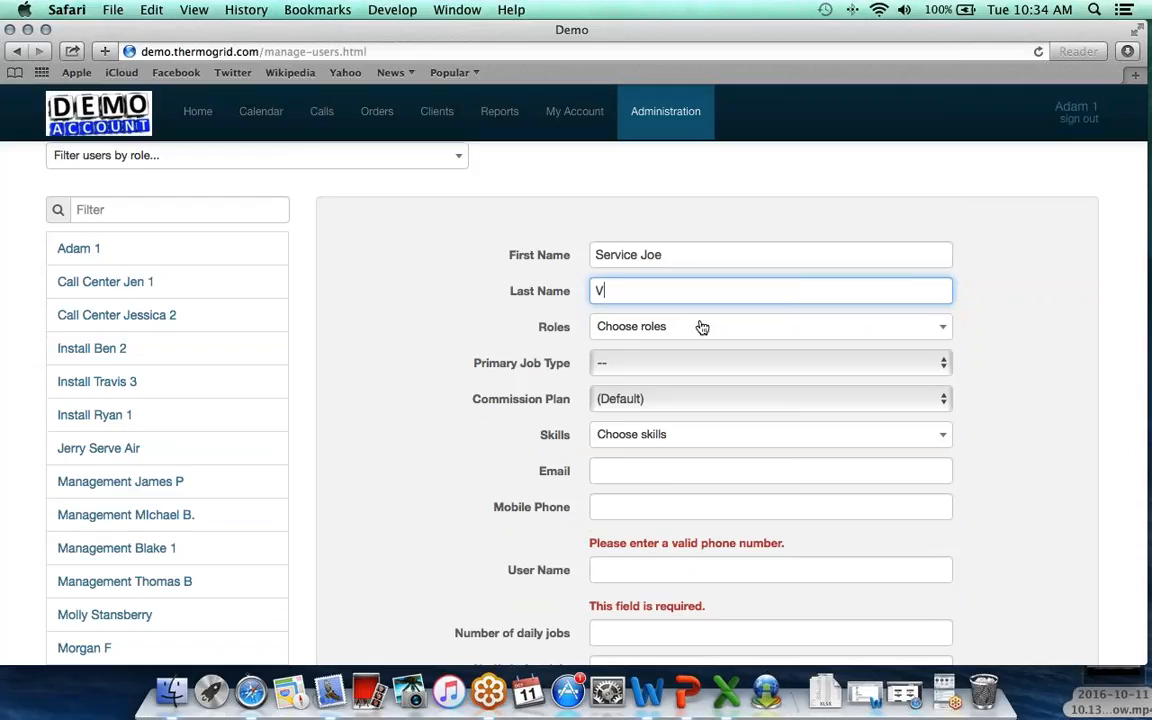
pyautogui.scroll(-1, 697, 326)
# Assign the Do Service Calls role from the Roles list, then close the list.
pyautogui.click(681, 296)
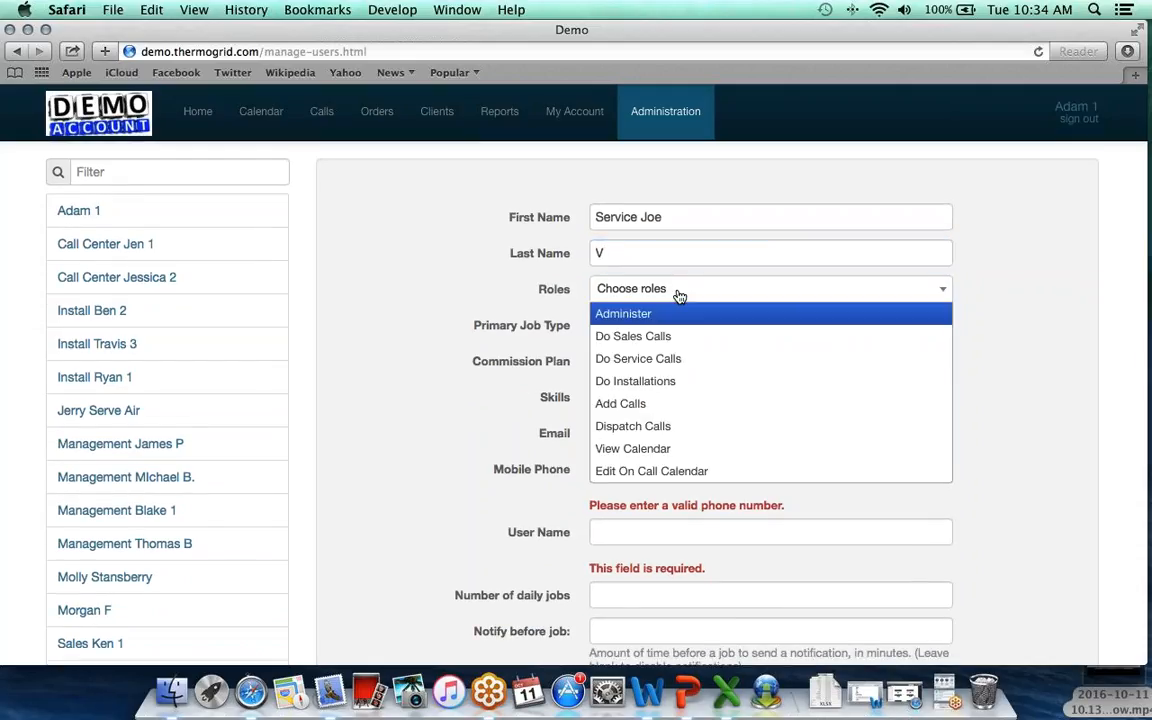
pyautogui.click(692, 362)
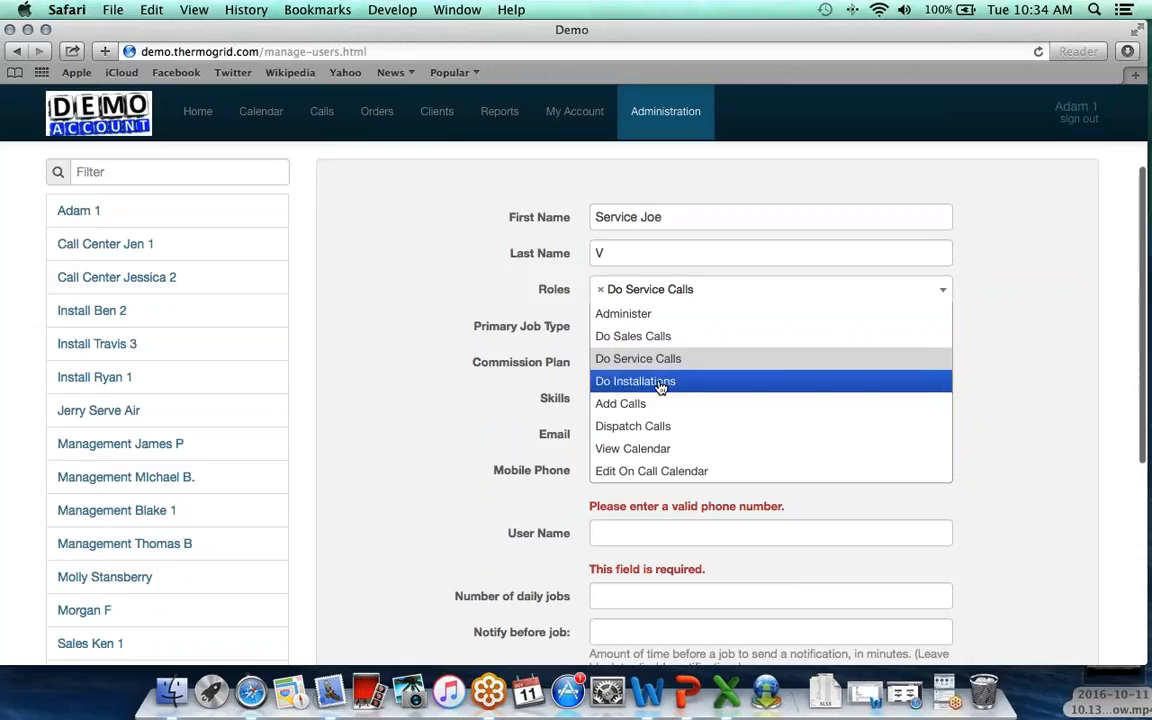
pyautogui.scroll(-1, 663, 388)
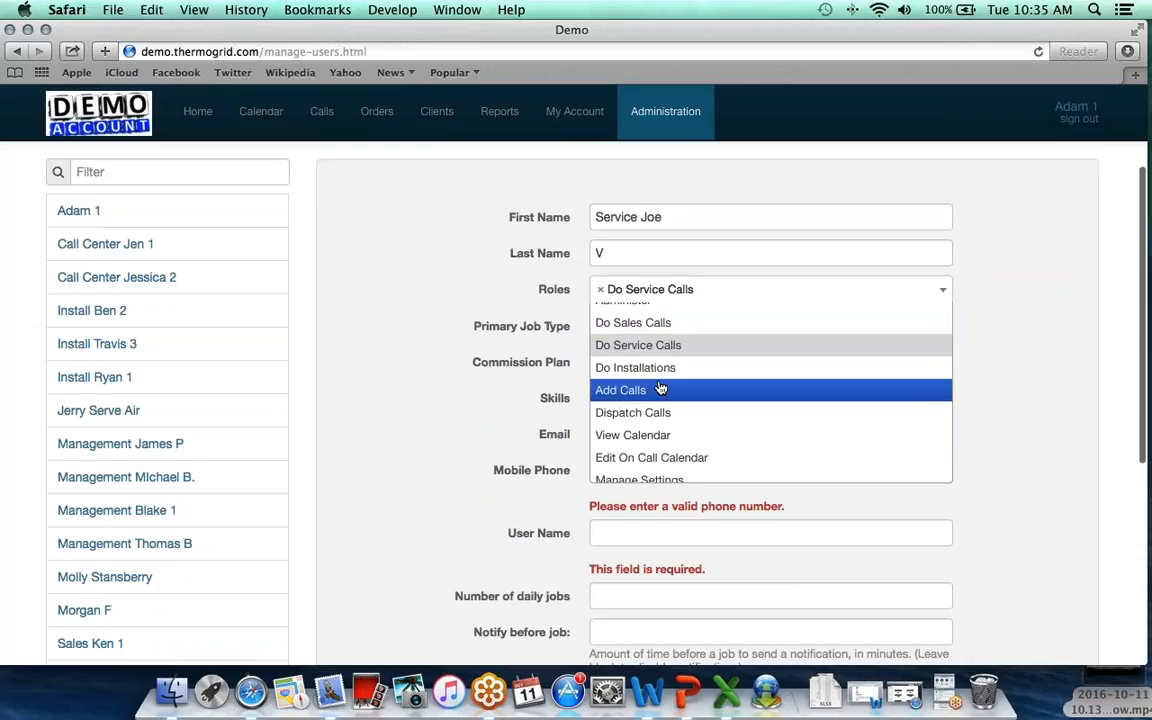
pyautogui.scroll(-2, 660, 388)
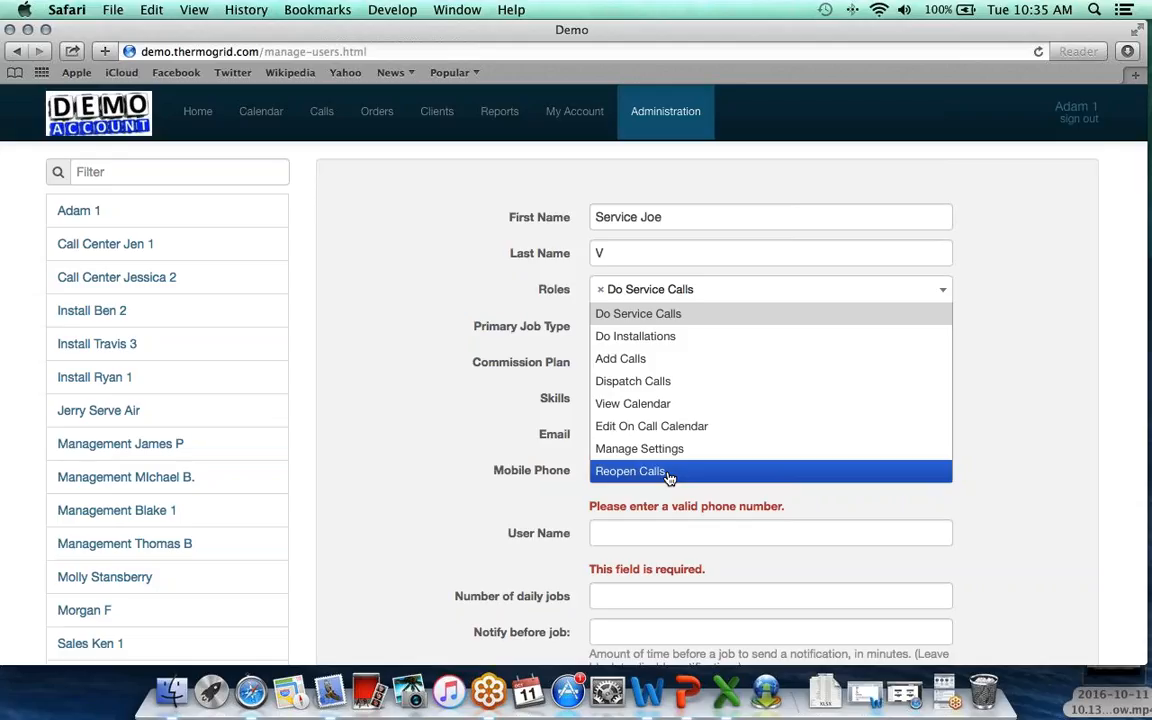
pyautogui.scroll(2, 660, 430)
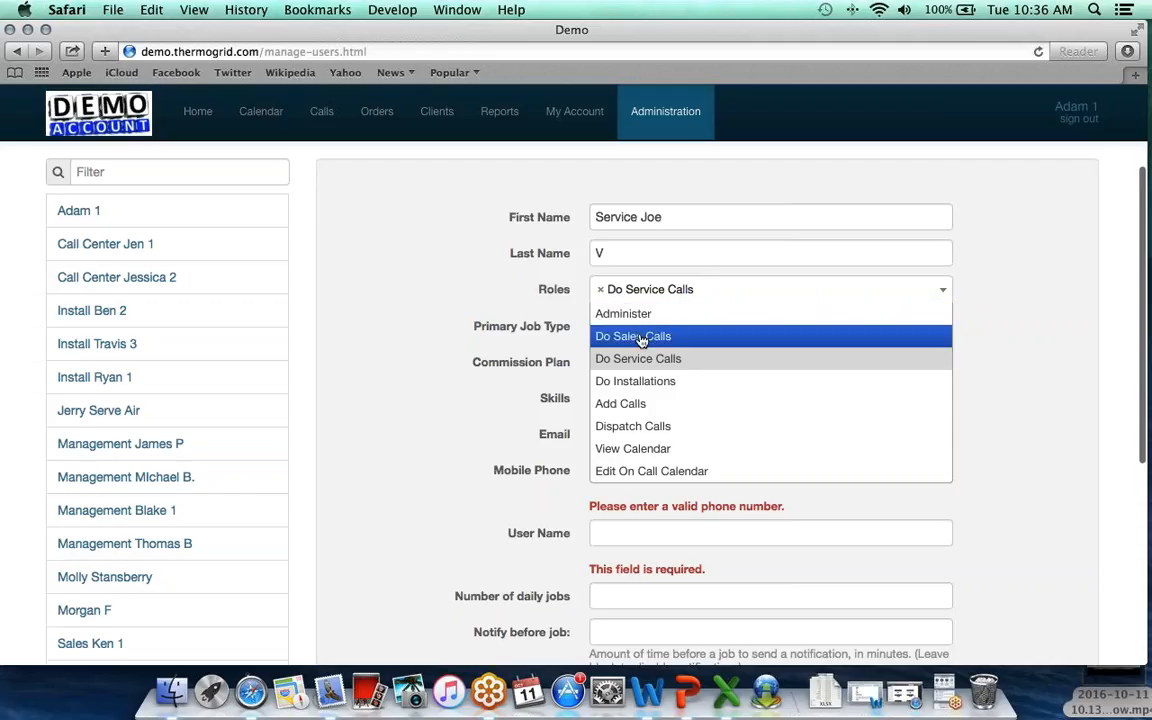
pyautogui.press('Escape')
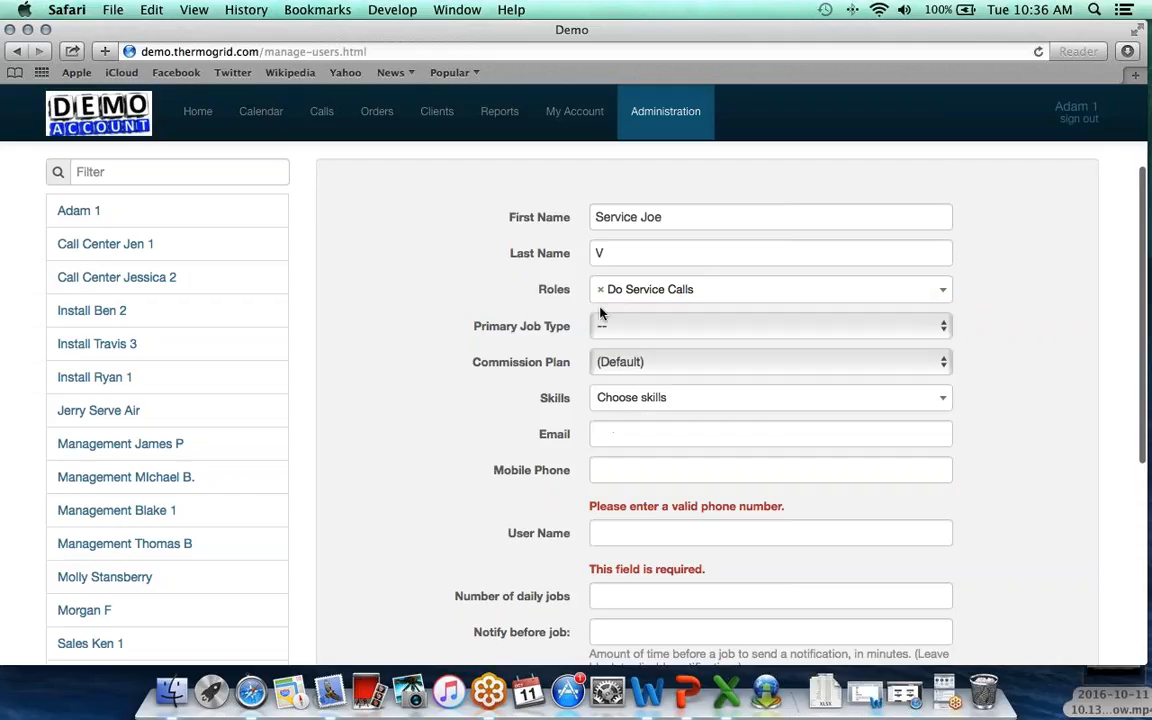
# Choose Service as the user's primary job type.
pyautogui.click(602, 325)
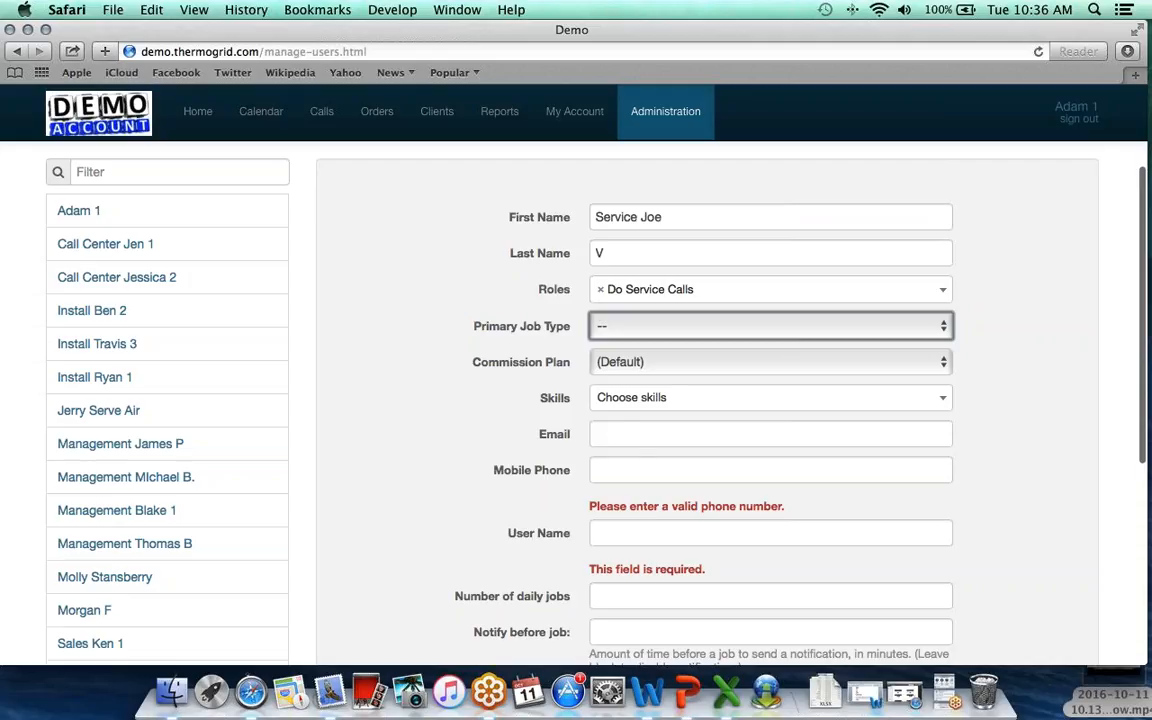
pyautogui.click(638, 383)
pyautogui.scroll(-2, 648, 363)
# Add the Call Back, Repair Mini-split, Repair Geo, Tune Up AC and Tune Up HP skills.
pyautogui.click(648, 345)
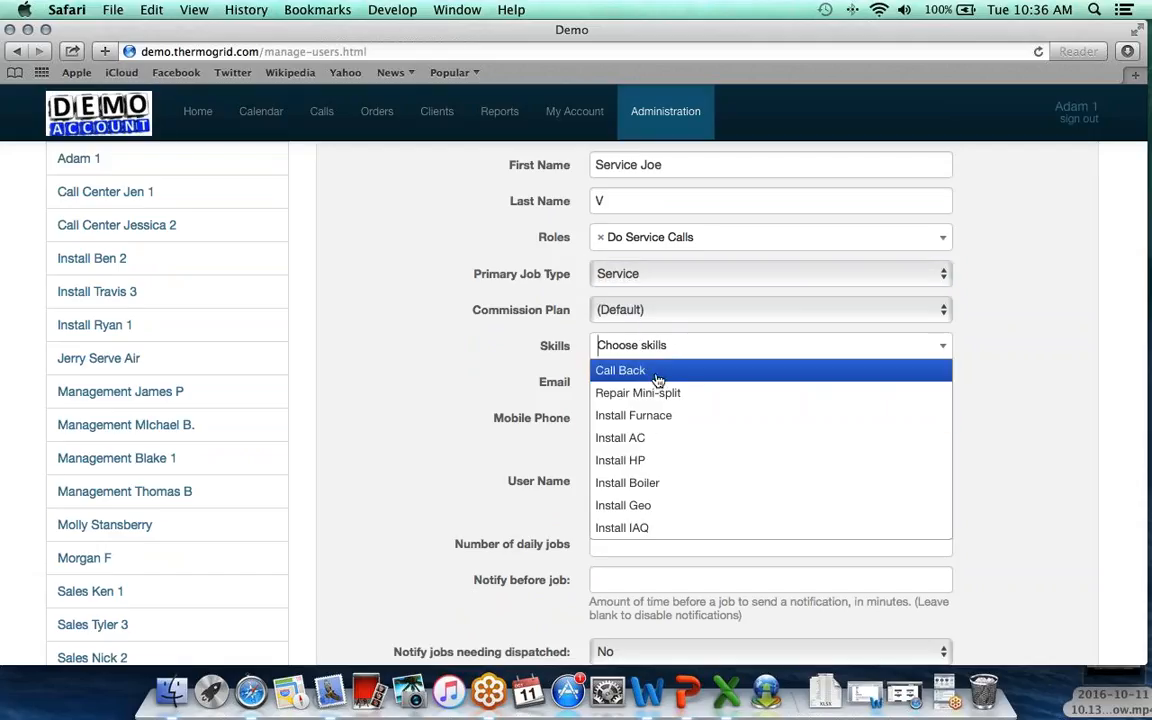
pyautogui.click(657, 379)
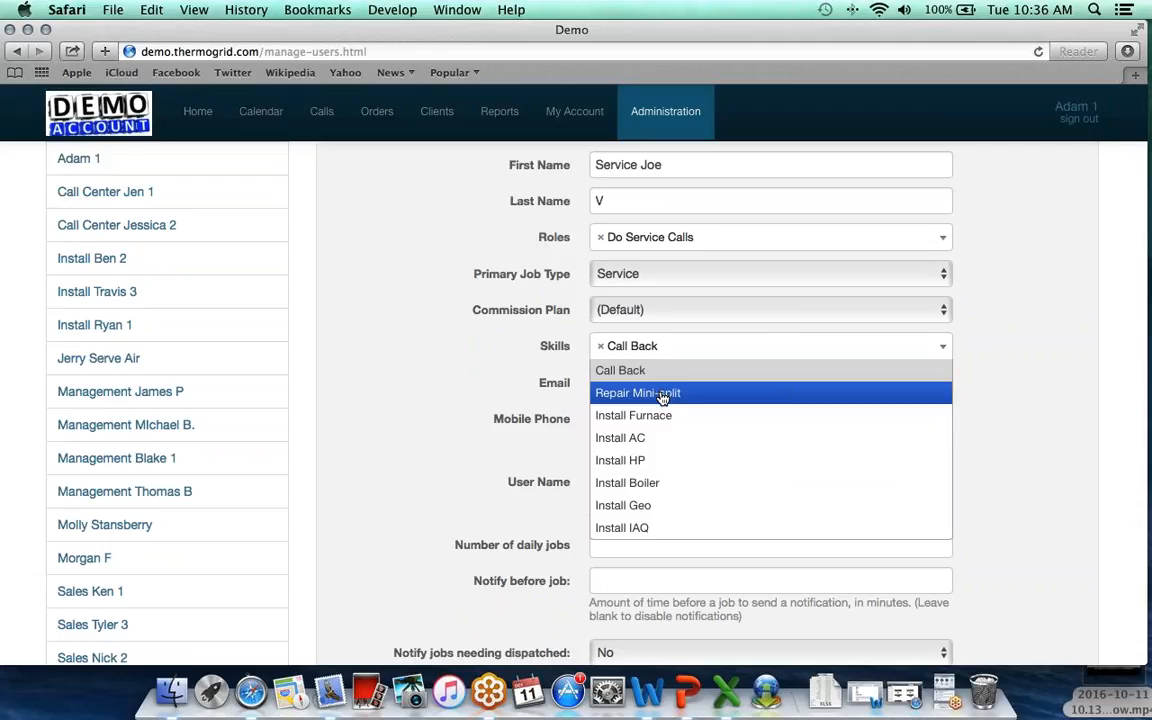
pyautogui.click(661, 394)
pyautogui.scroll(-4, 661, 398)
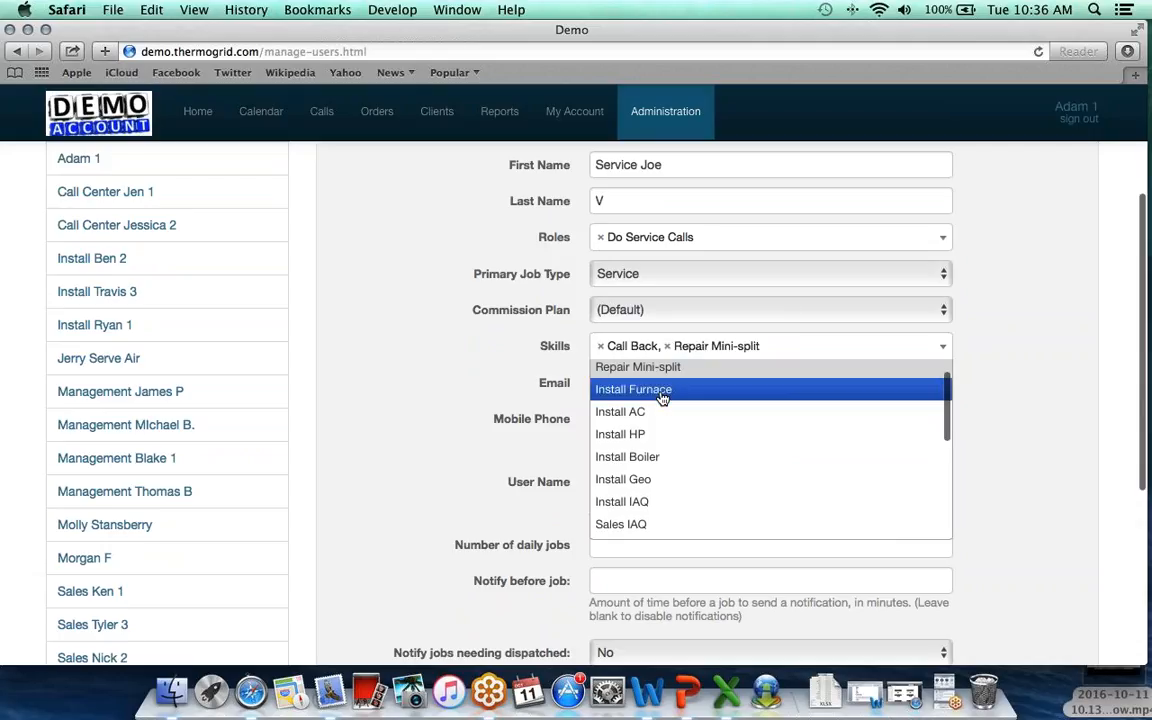
pyautogui.scroll(-4, 661, 398)
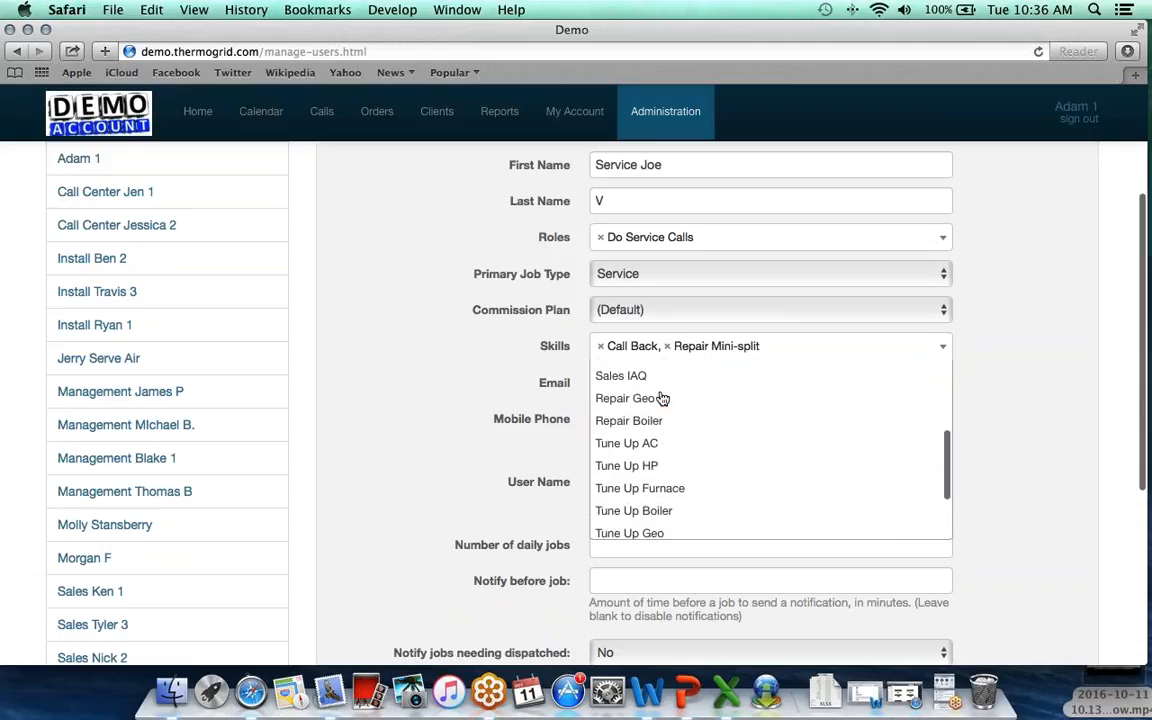
pyautogui.click(654, 400)
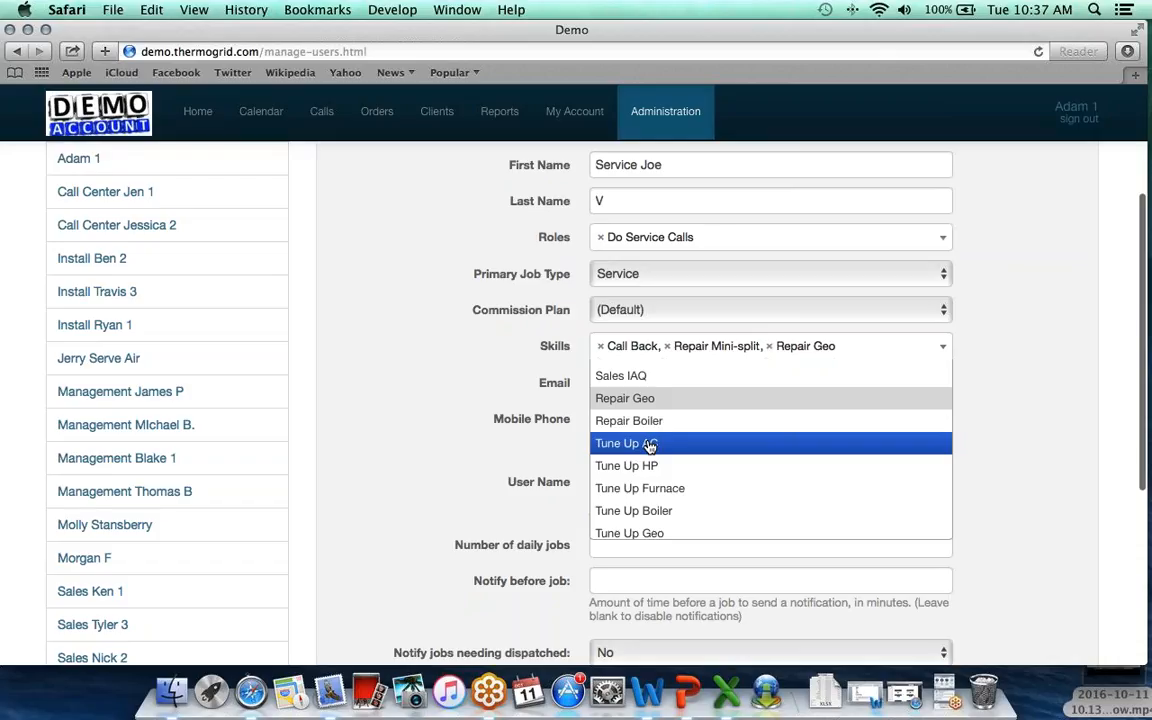
pyautogui.click(650, 445)
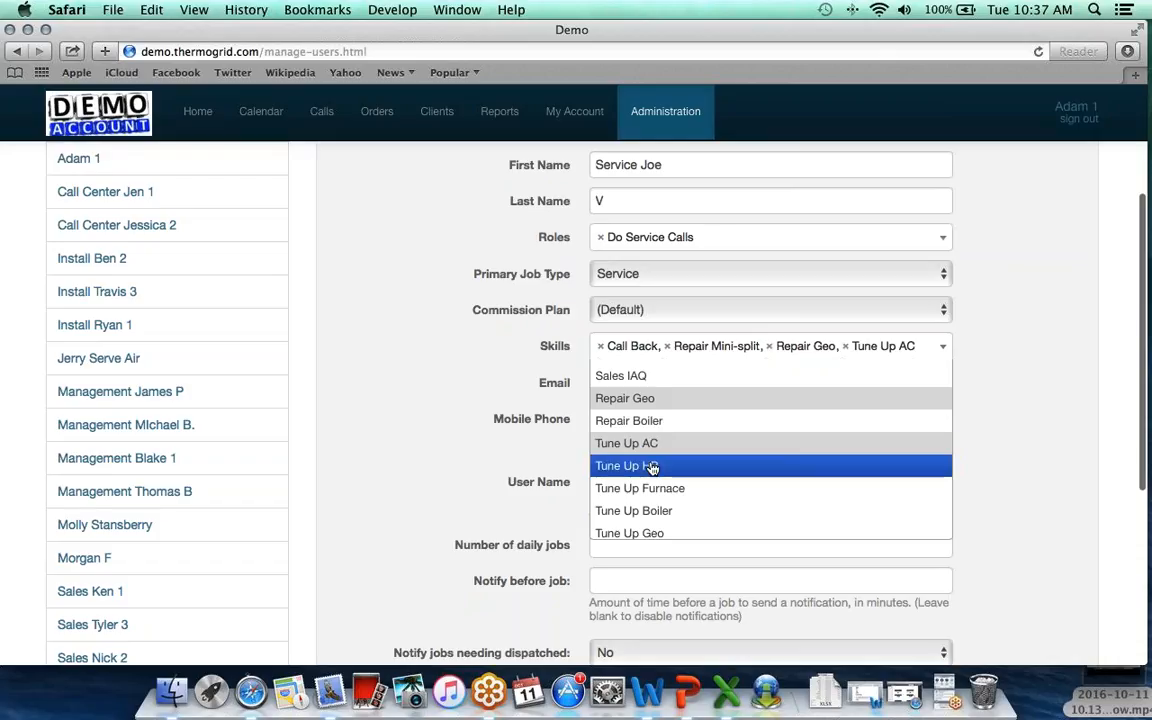
pyautogui.click(655, 465)
# Add Tune Up Furnace, Tune Up Boiler, Tune Up Geo, Repair AC, Repair HP and Repair Furnace skills.
pyautogui.click(652, 487)
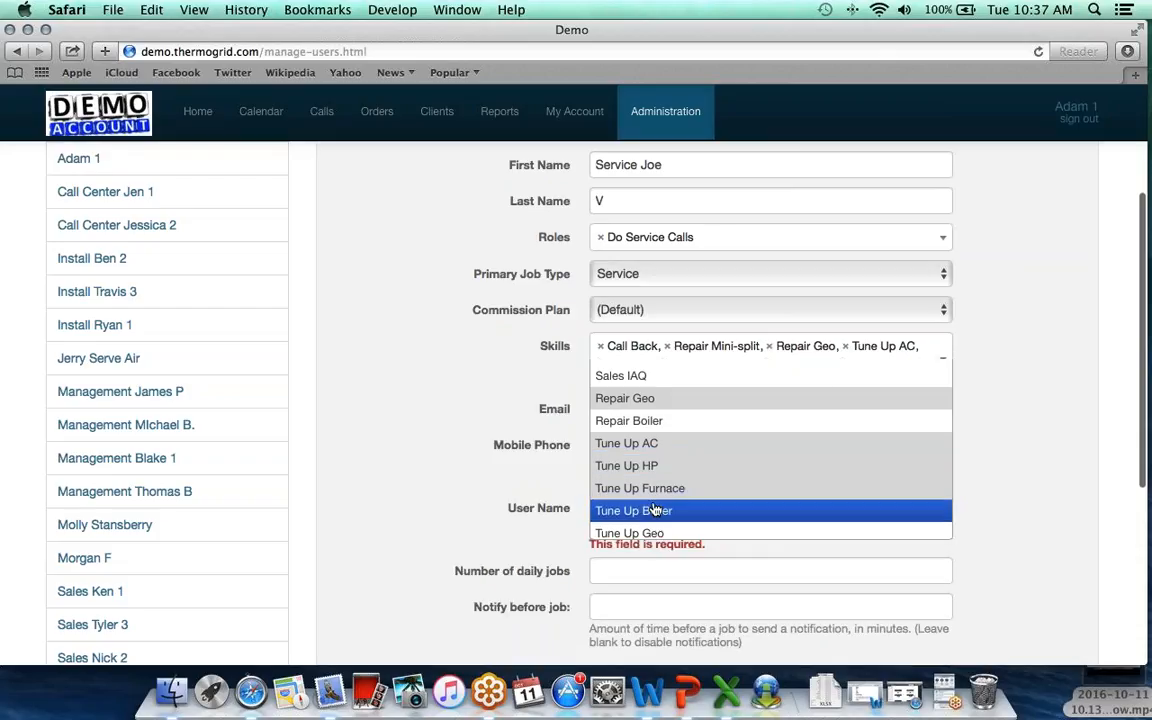
pyautogui.click(660, 509)
pyautogui.scroll(-3, 658, 510)
pyautogui.click(648, 443)
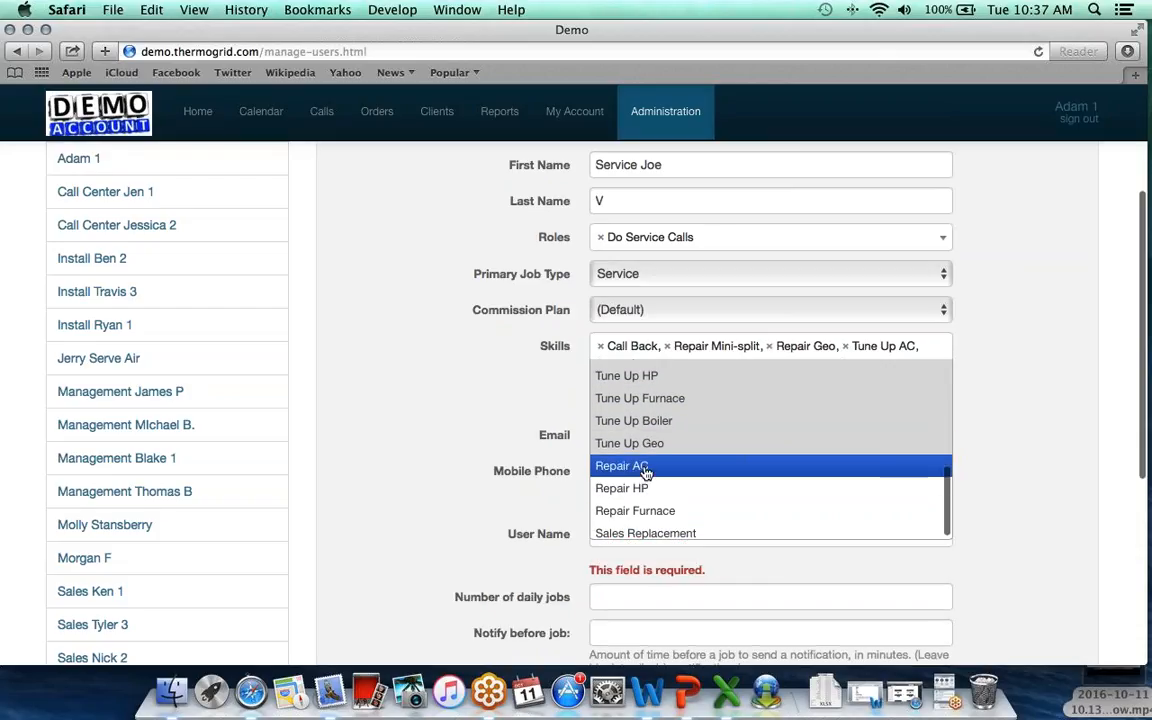
pyautogui.click(648, 466)
pyautogui.click(645, 485)
pyautogui.click(654, 507)
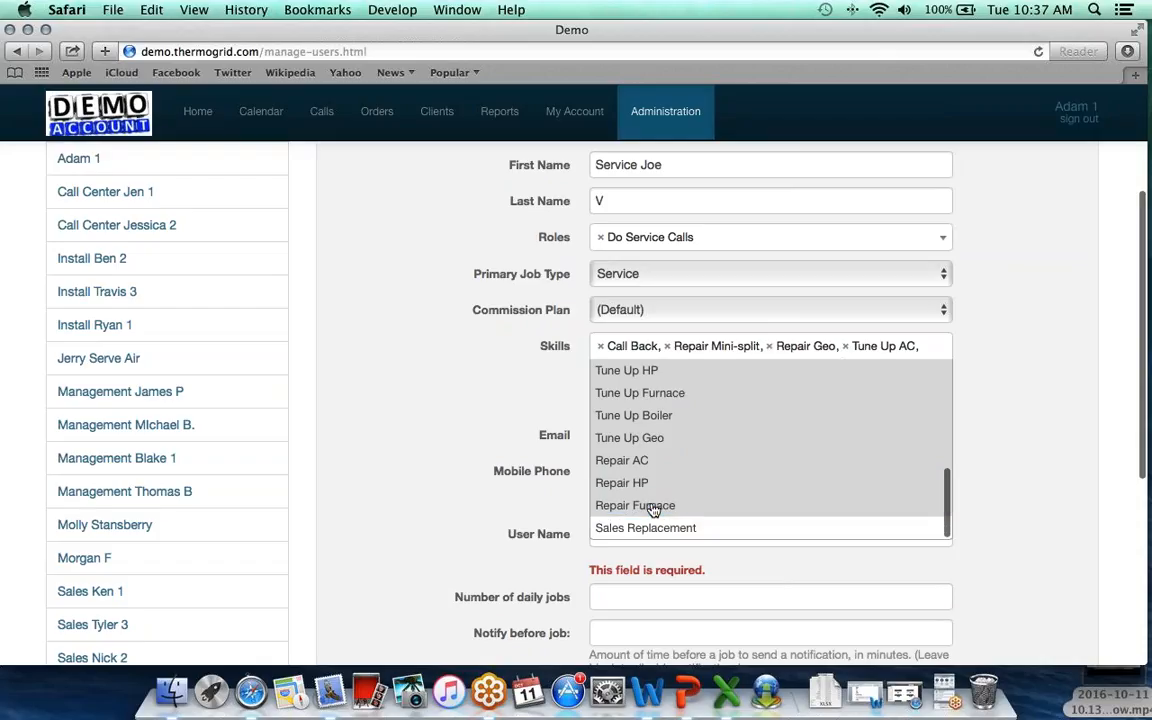
pyautogui.click(472, 383)
pyautogui.scroll(-2, 520, 380)
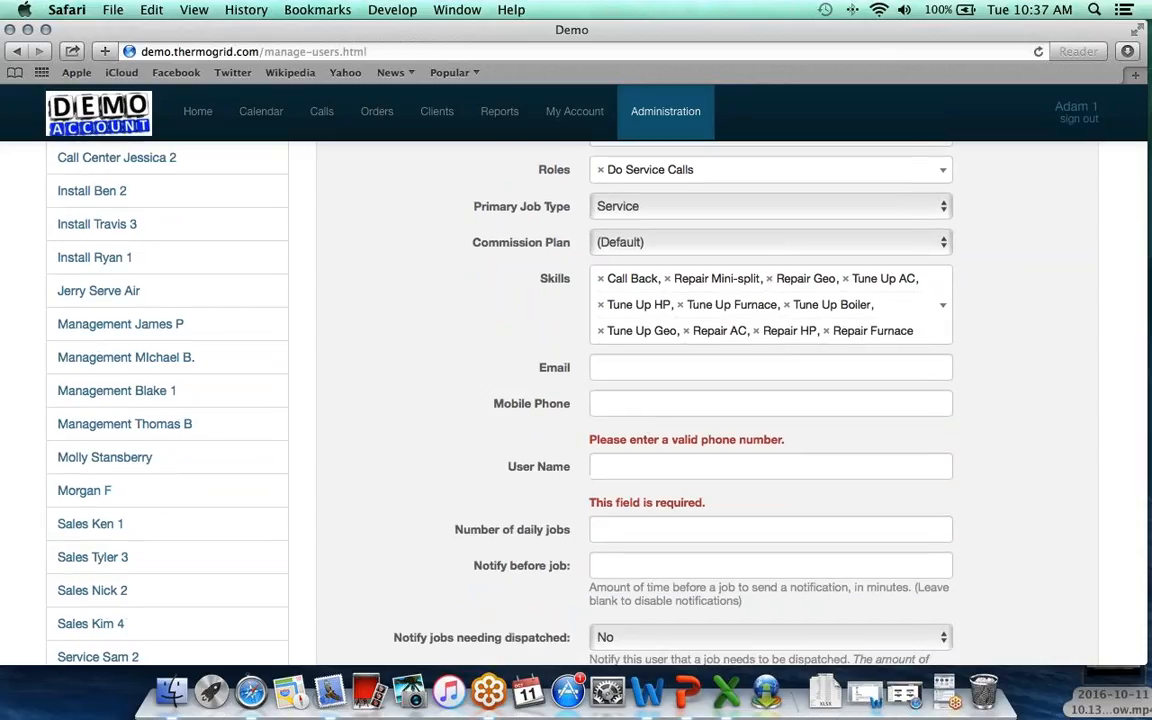
pyautogui.click(622, 370)
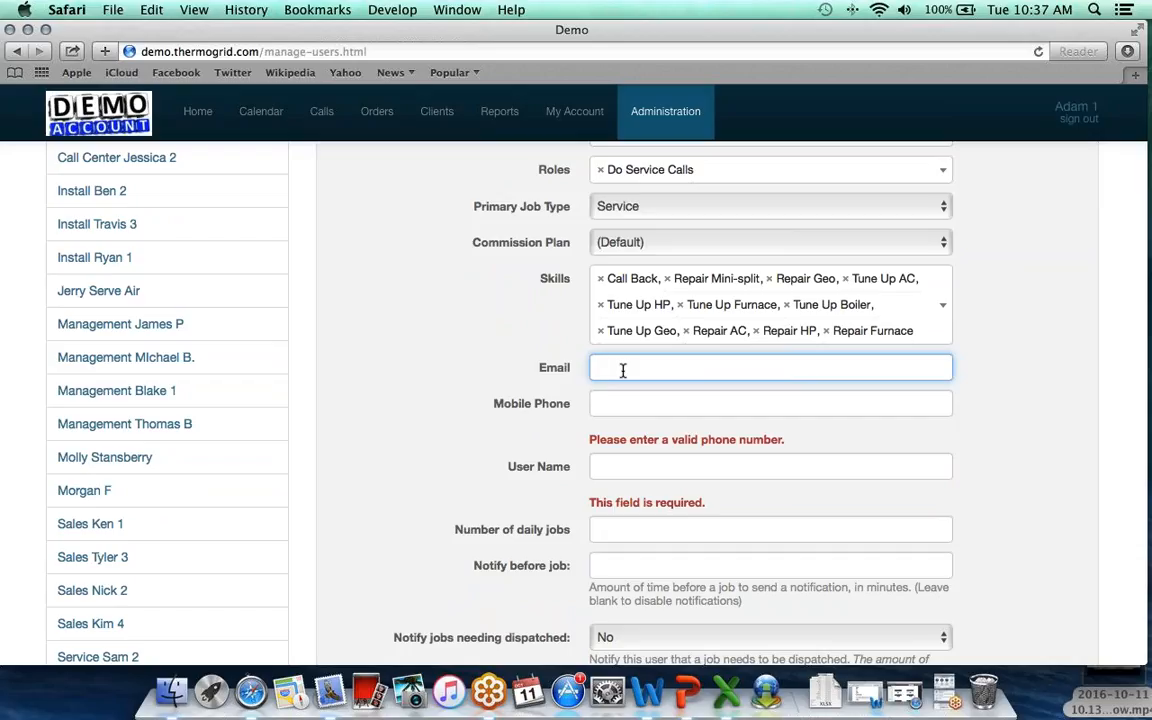
# Enter the user's contact e-mail, mobile phone number and login user name.
pyautogui.press('Tab')
pyautogui.write('555-555-5555')
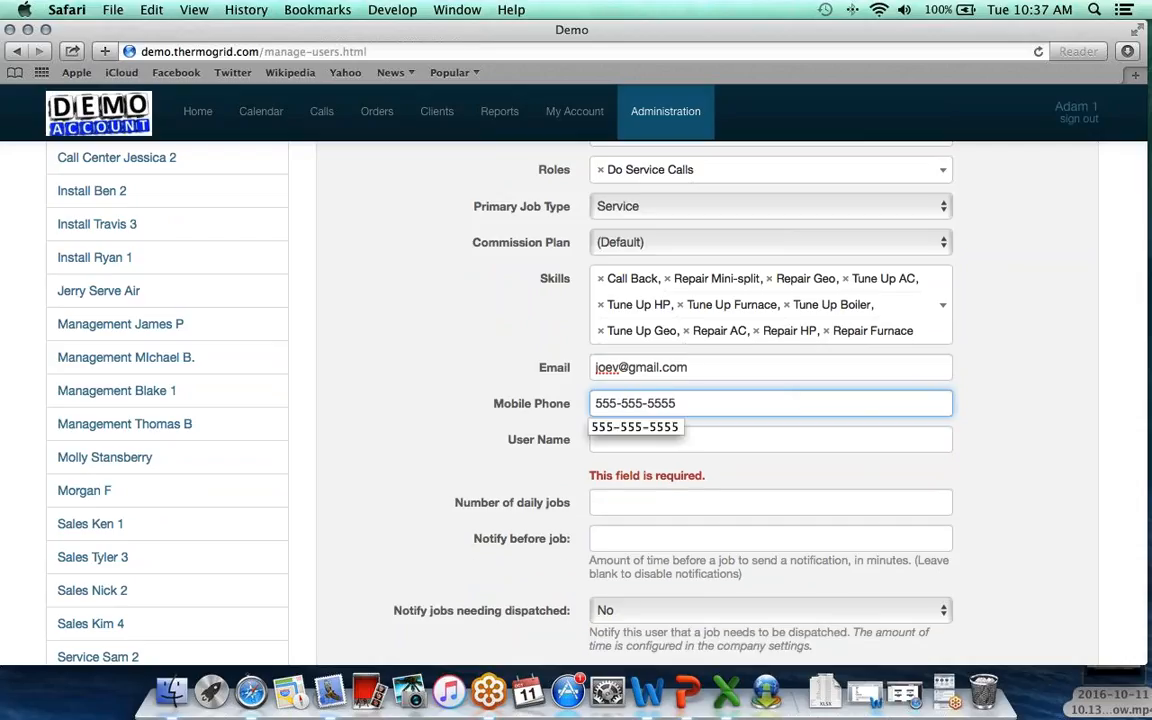
pyautogui.press('Tab')
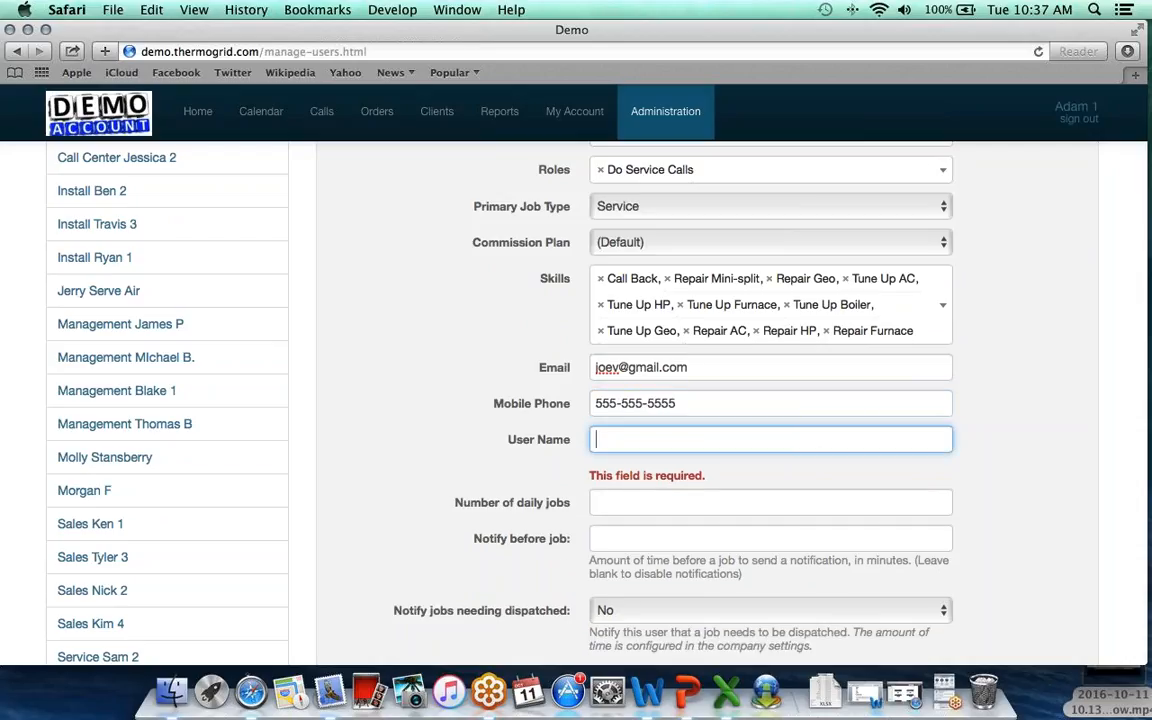
pyautogui.write('Joe')
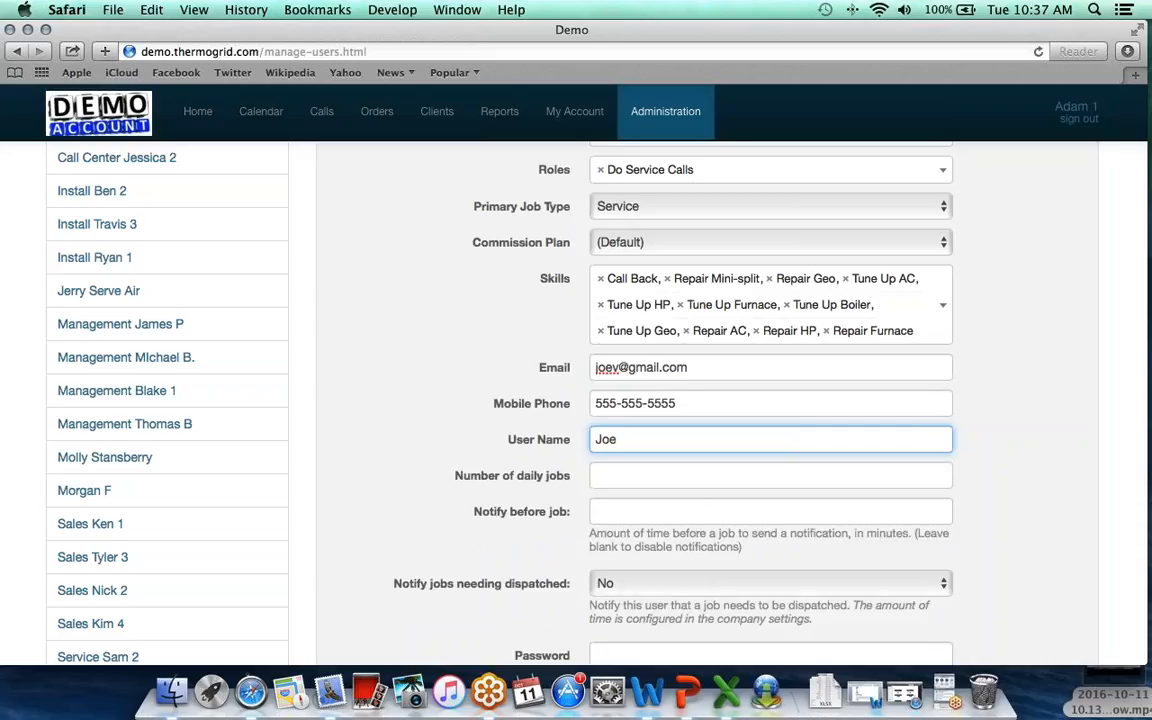
pyautogui.write('V')
# Enter the new user's password and retype it to confirm.
pyautogui.click(613, 477)
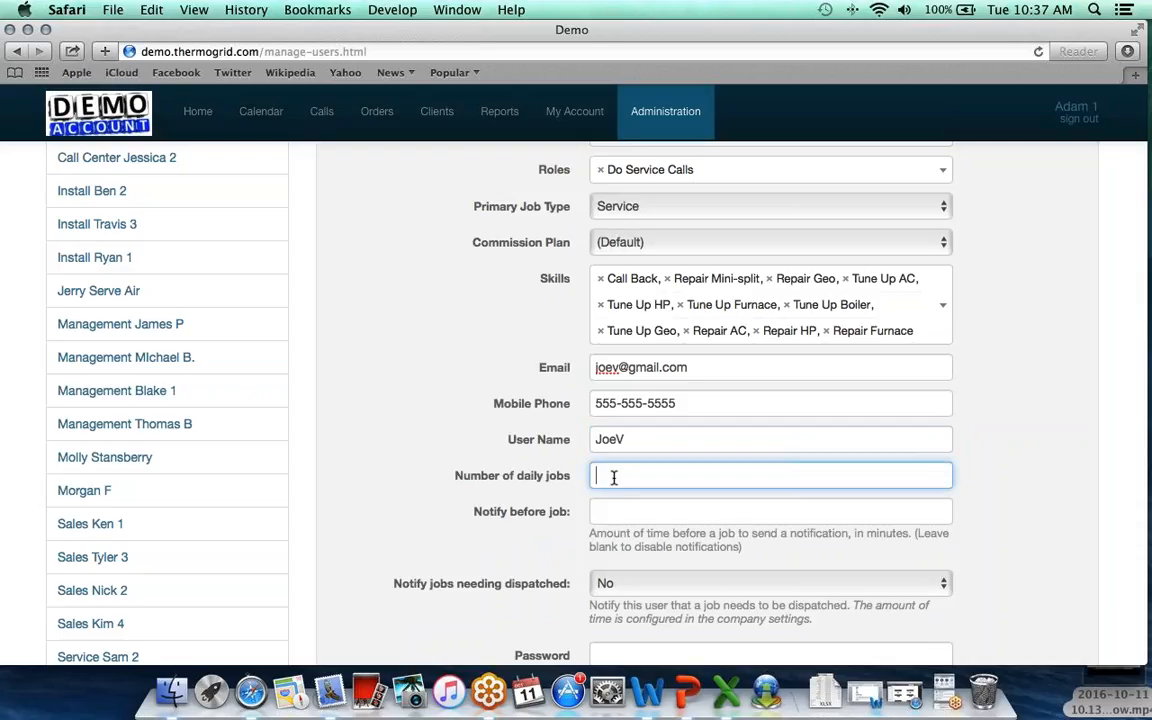
pyautogui.scroll(-2, 613, 477)
pyautogui.scroll(-3, 613, 477)
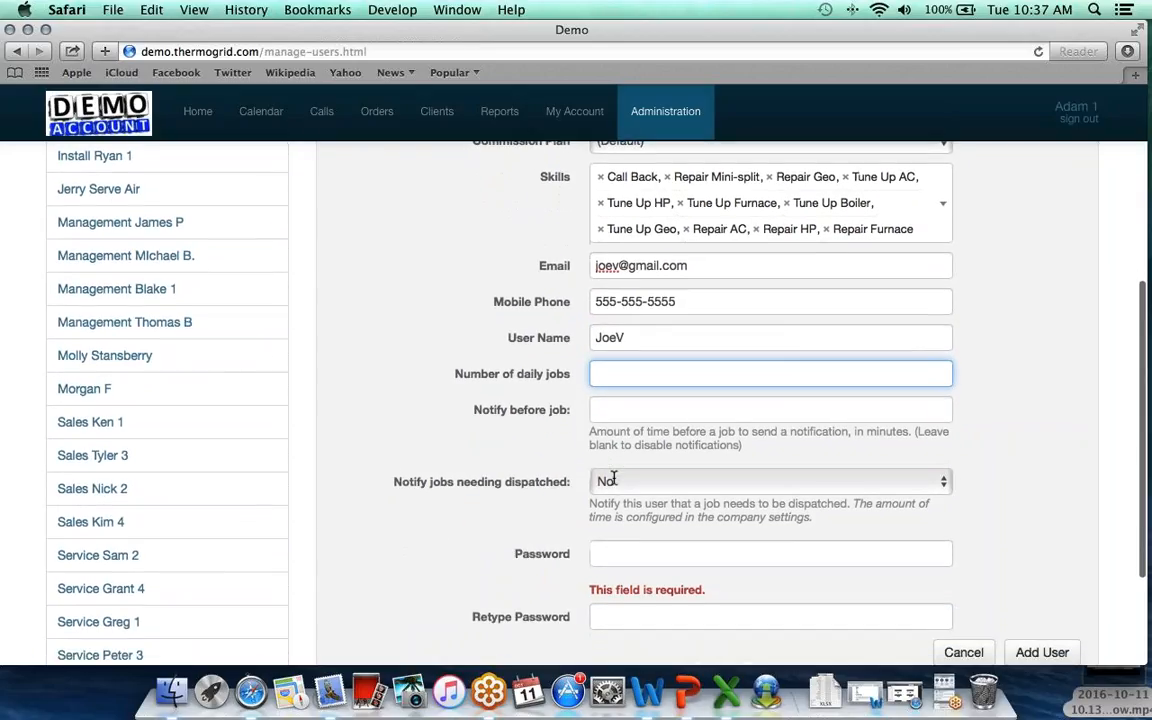
pyautogui.click(612, 514)
pyautogui.write('d')
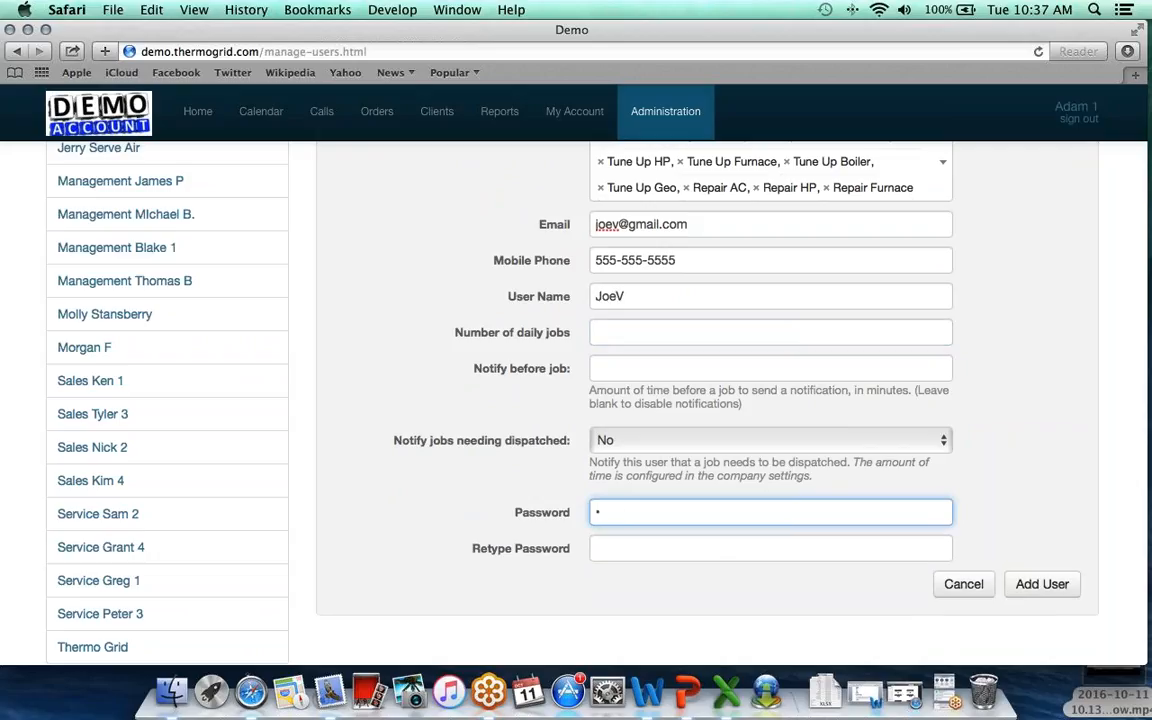
pyautogui.press('Tab')
pyautogui.write('d')
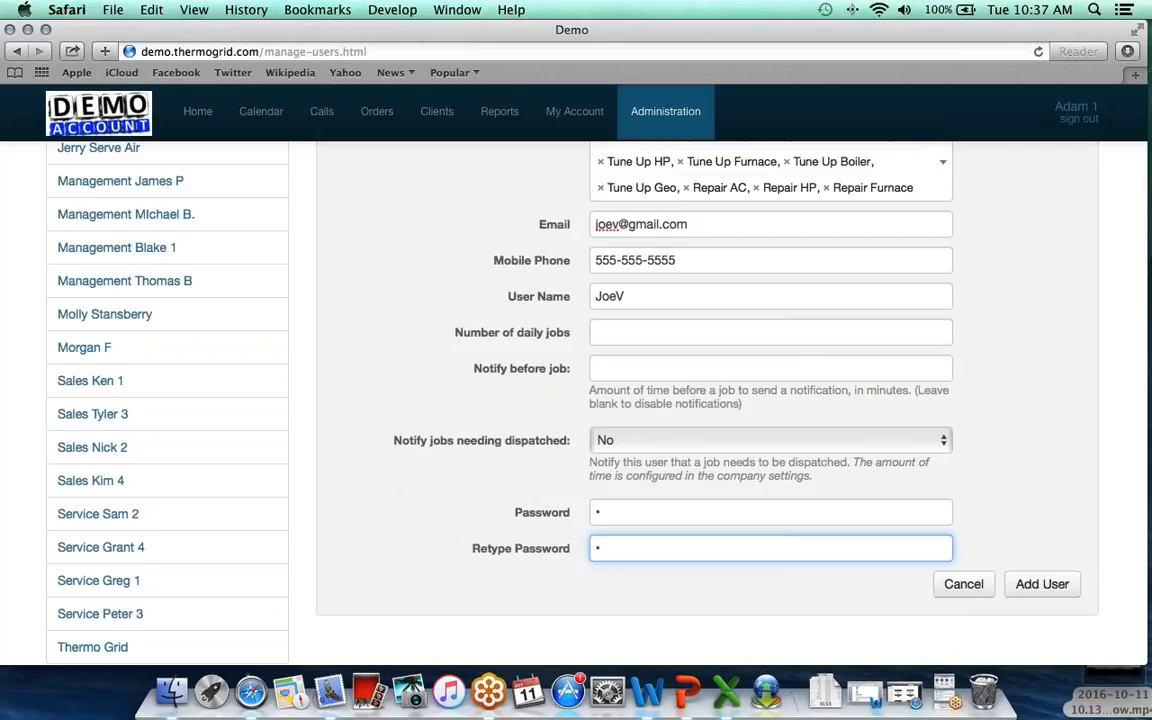
# Set Number of daily jobs to 4 and Notify before job to 60 minutes.
pyautogui.click(608, 330)
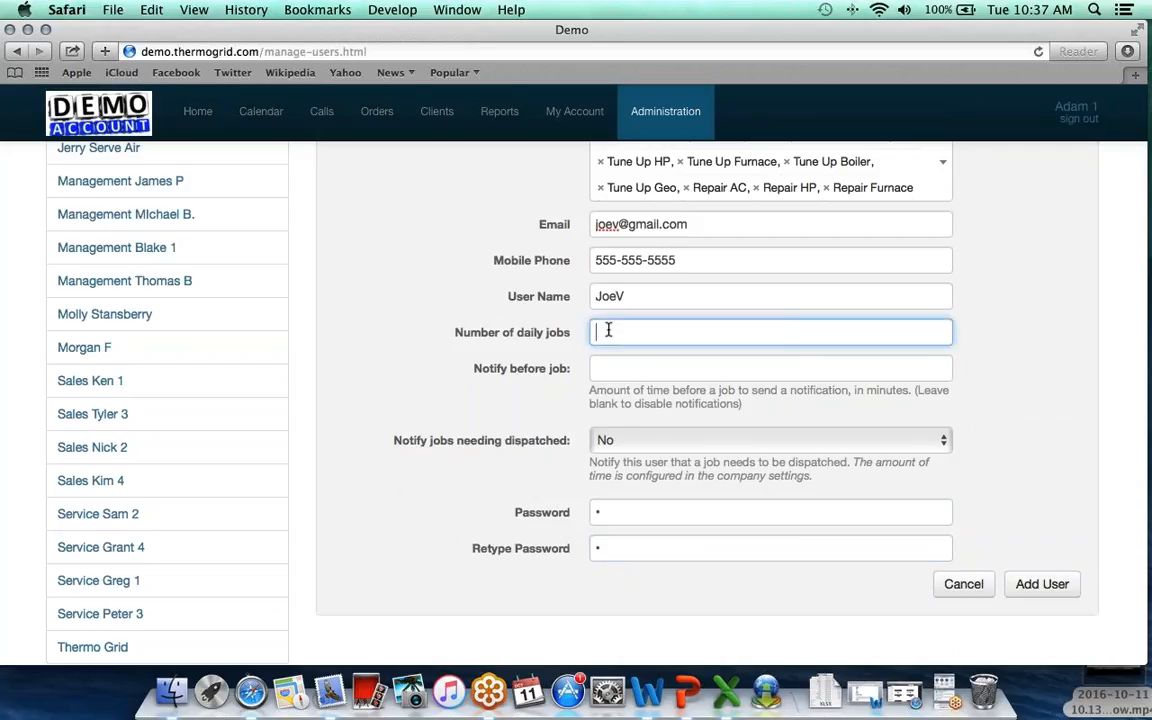
pyautogui.write('2')
pyautogui.click(609, 368)
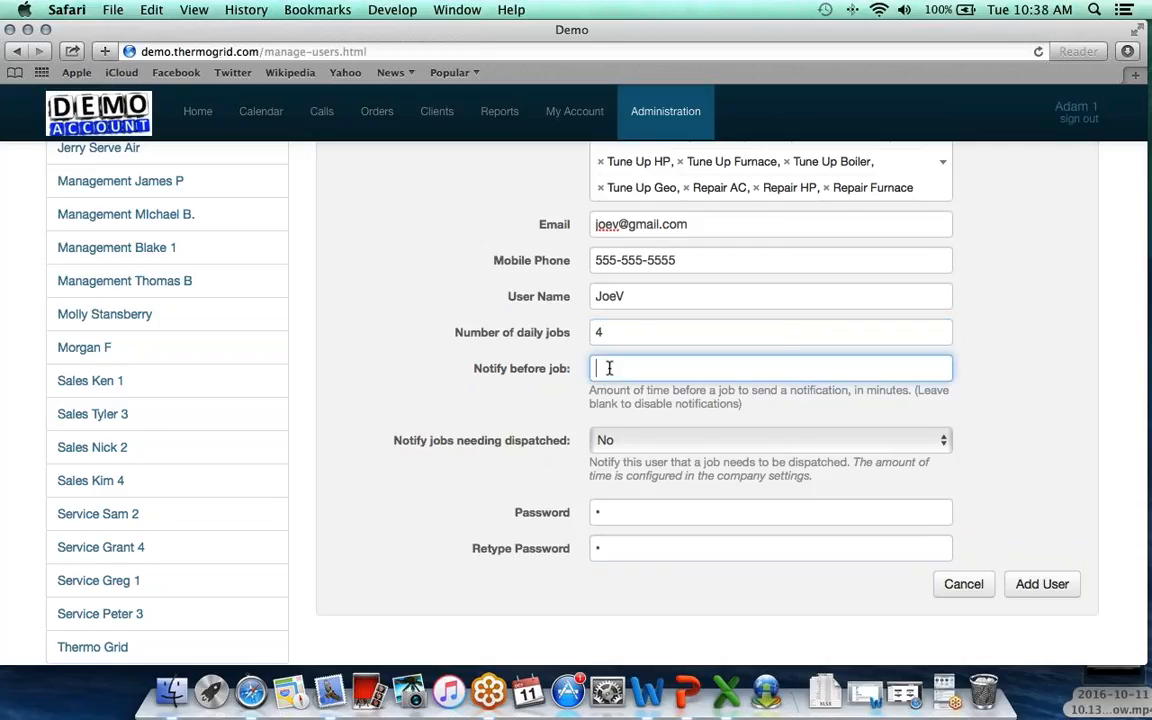
pyautogui.write('60')
pyautogui.click(563, 390)
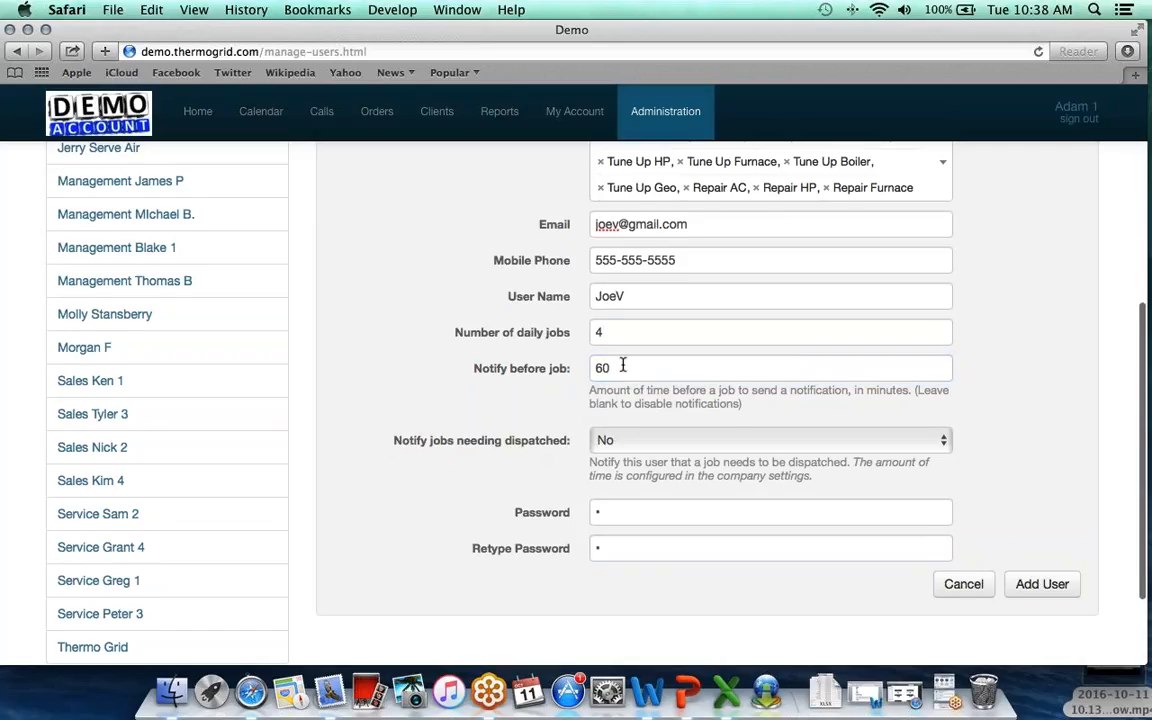
pyautogui.scroll(-1, 620, 367)
pyautogui.scroll(5, 622, 364)
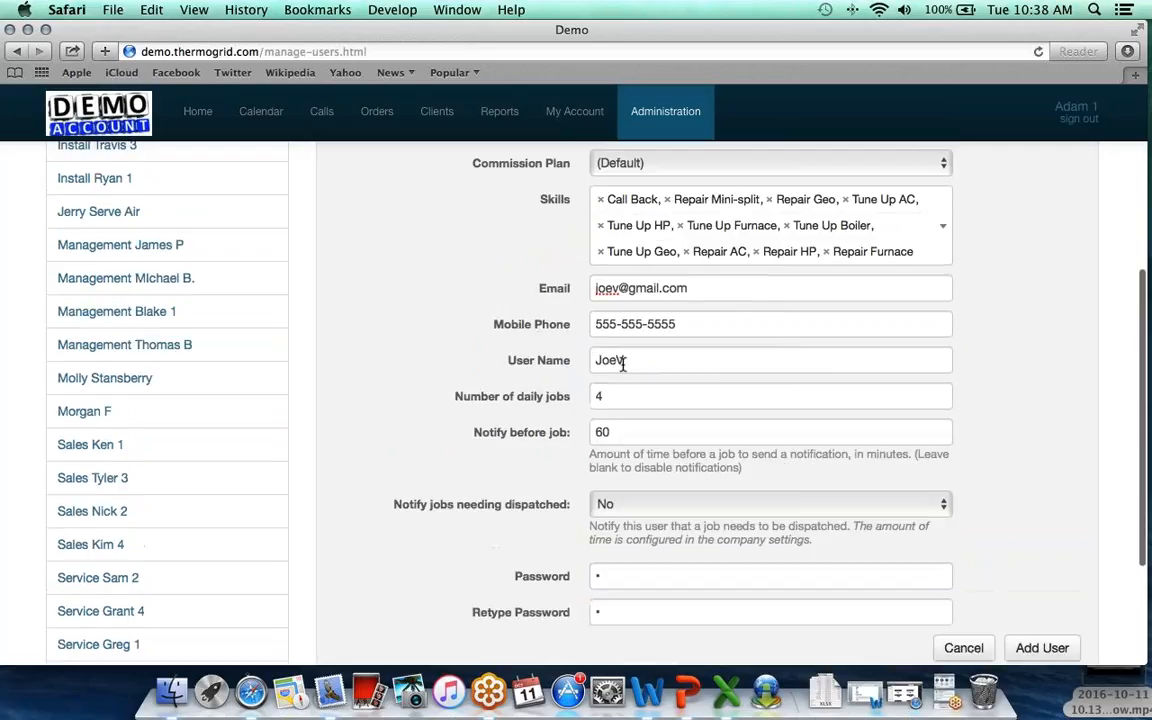
pyautogui.scroll(3, 622, 364)
pyautogui.scroll(-10, 622, 364)
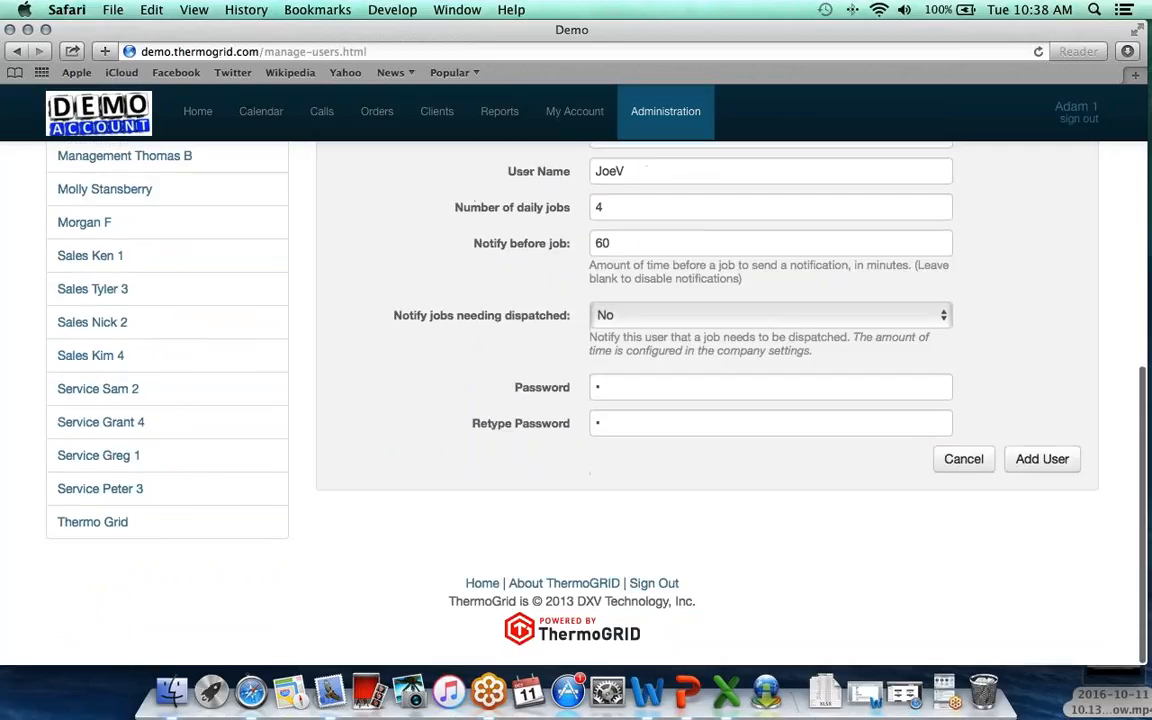
# Save the new user and decline Safari's offer to store the password.
pyautogui.click(1046, 462)
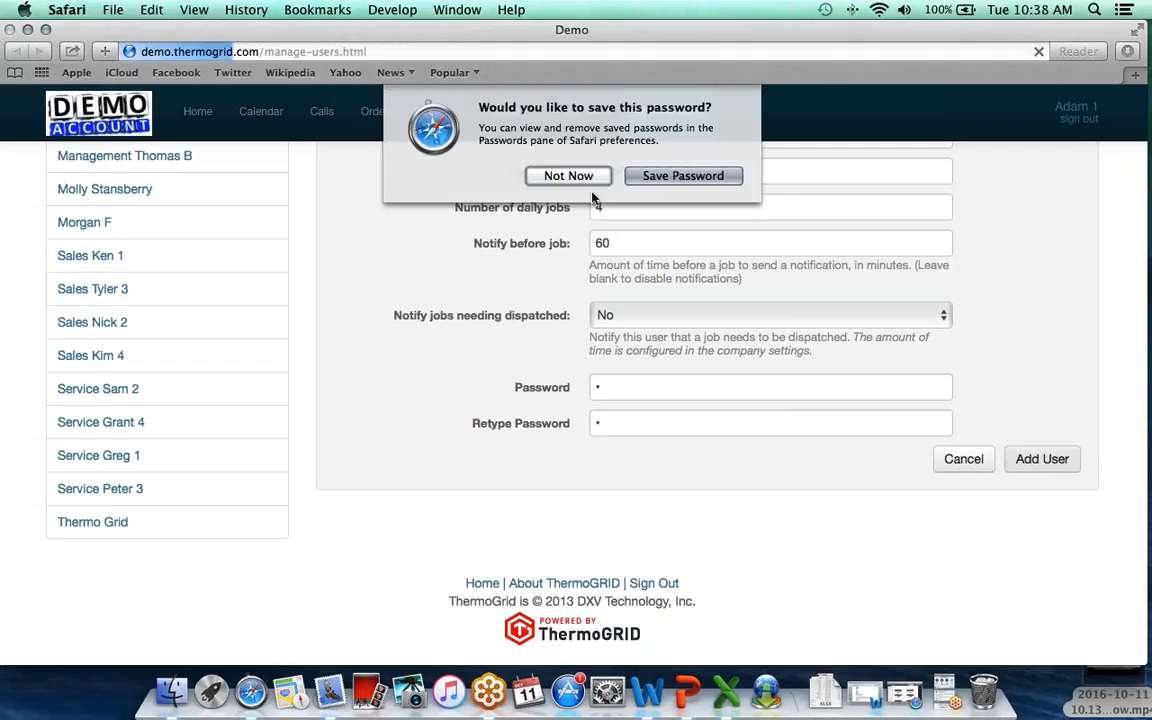
pyautogui.click(577, 177)
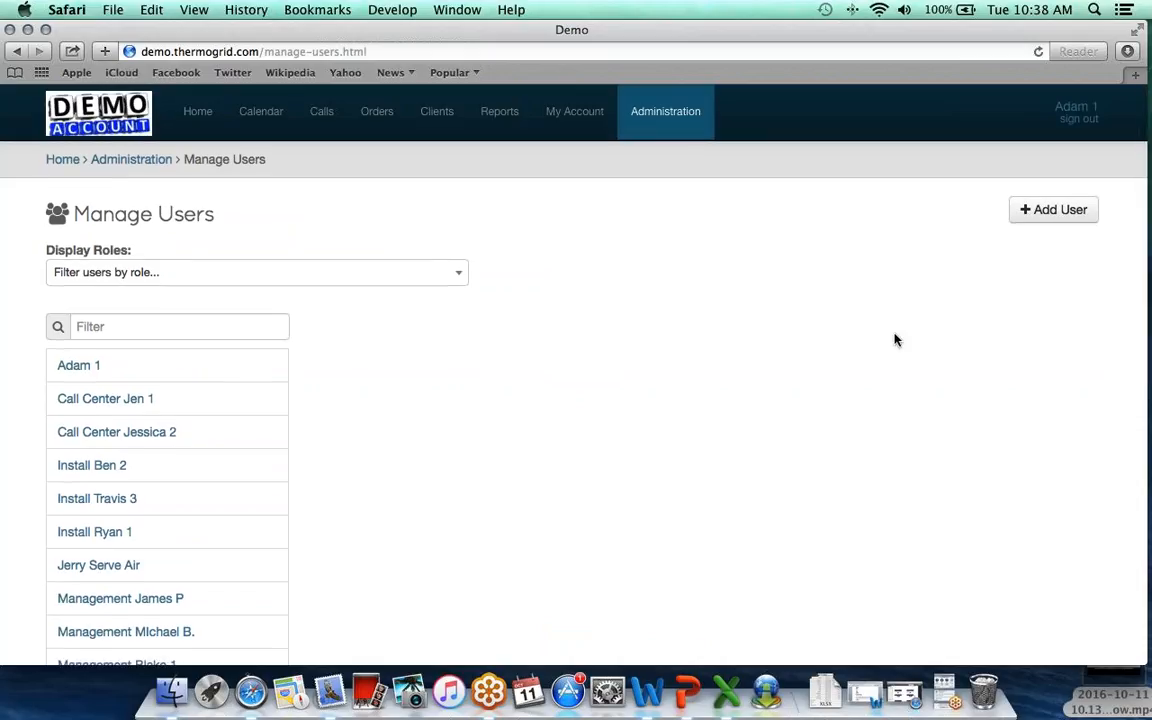
pyautogui.click(944, 690)
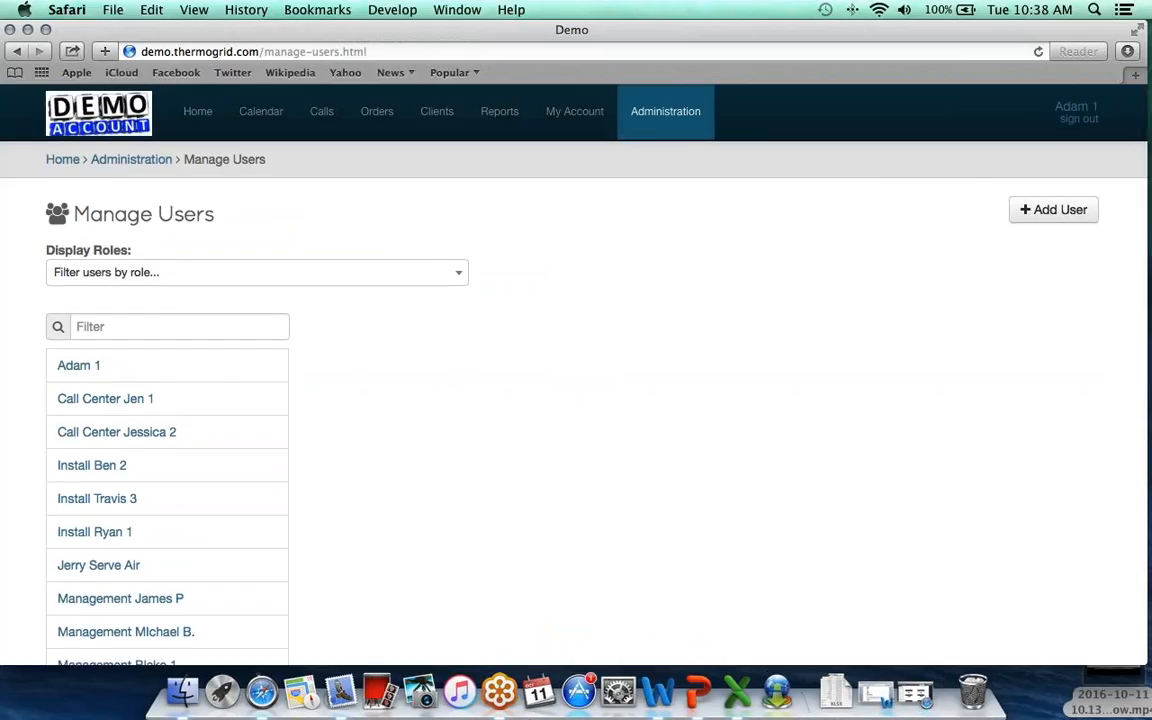